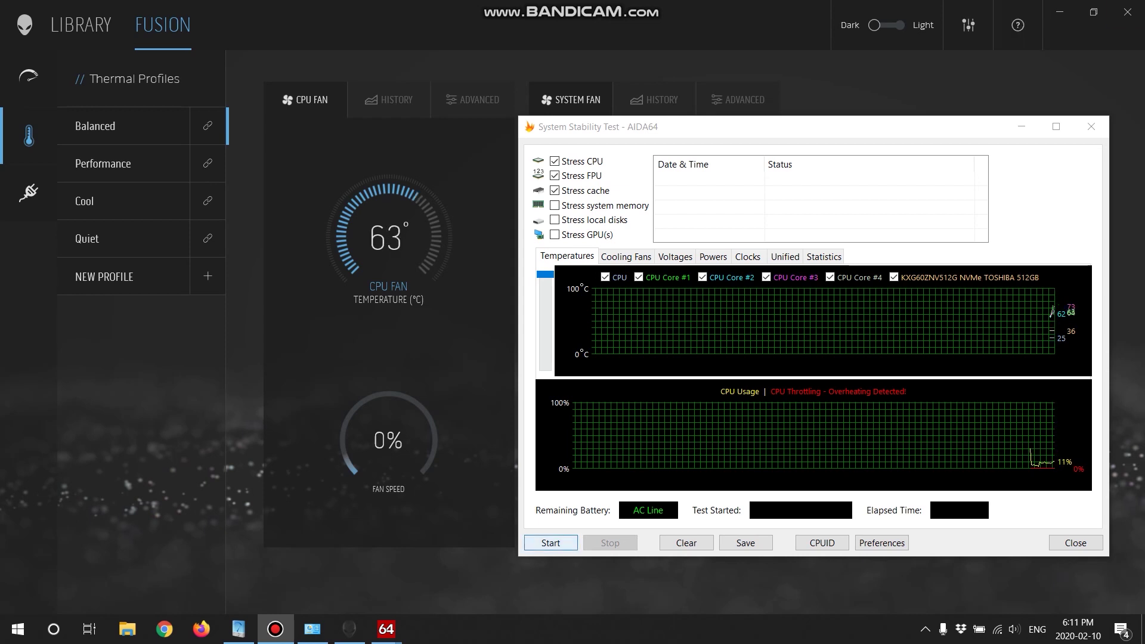
Start the system stability test stressing CPU, FPU and cache, and reposition its restored window slightly higher
left_click(551, 543)
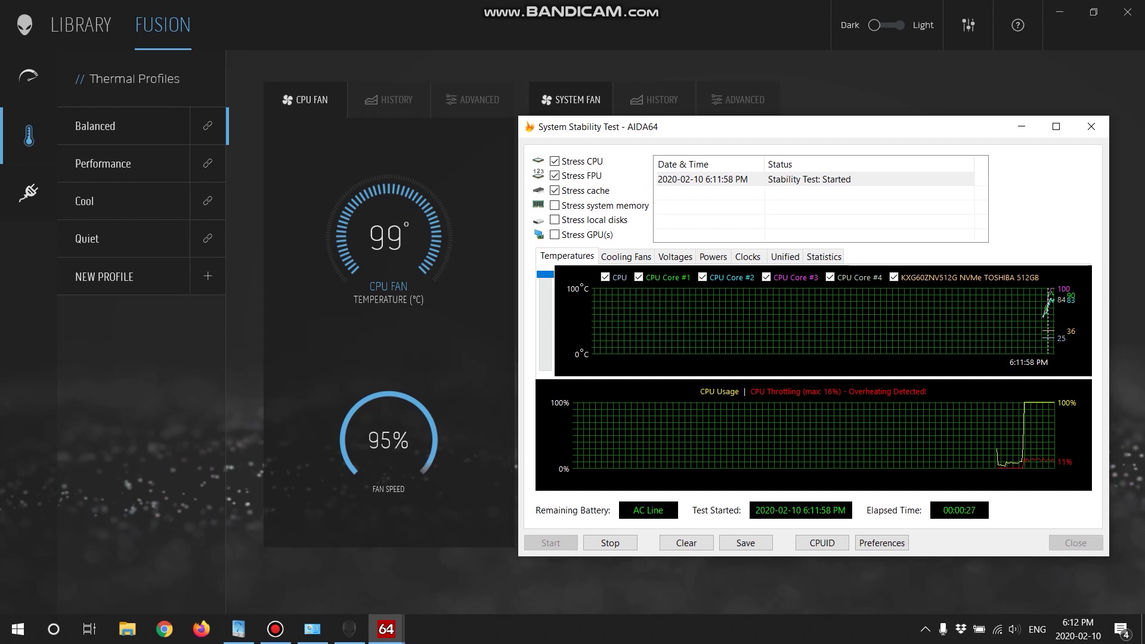
key("super+Up")
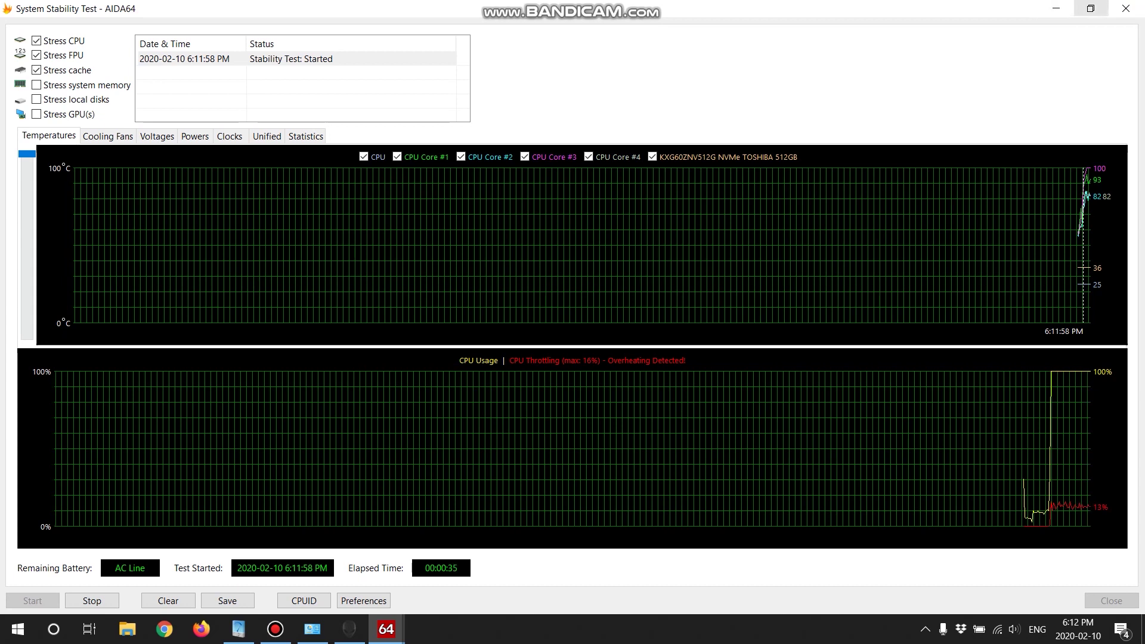
left_click(1091, 8)
left_click_drag(775, 126, 779, 78)
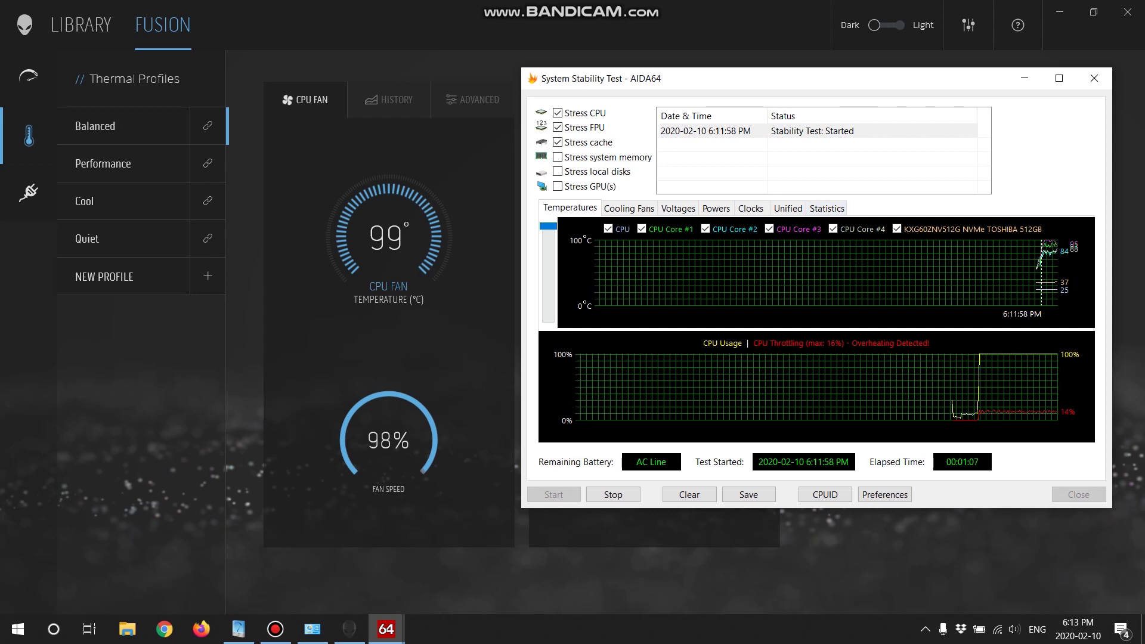
Show the hardware overview in Alienware Command Center and arrange the stability test window so the CPU readings stay visible
left_click(28, 76)
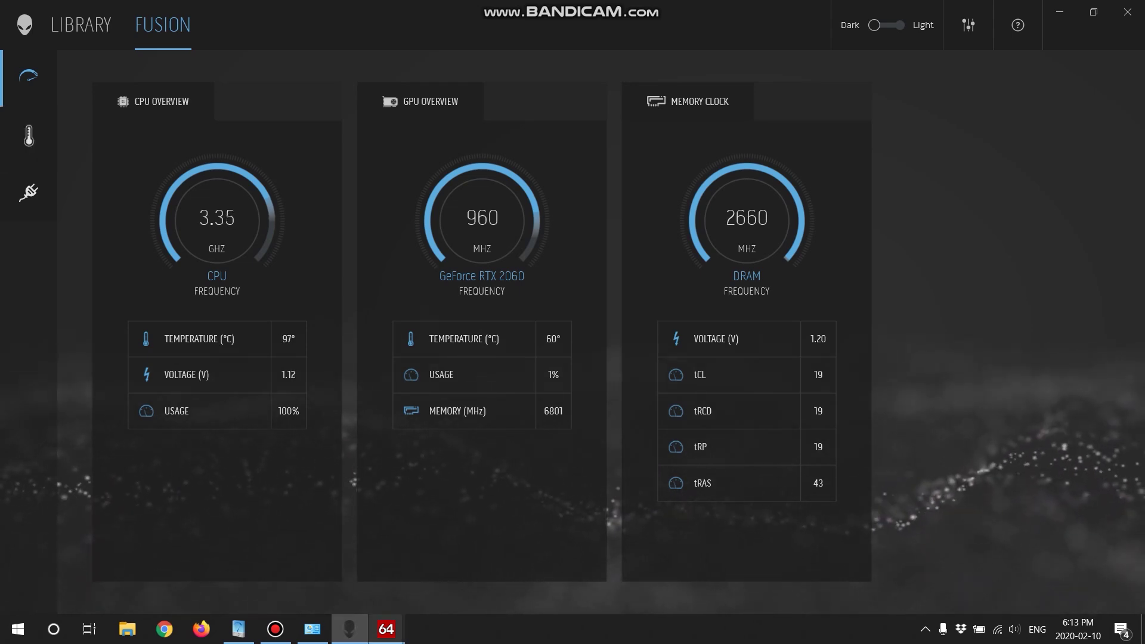
mouse_move(387, 629)
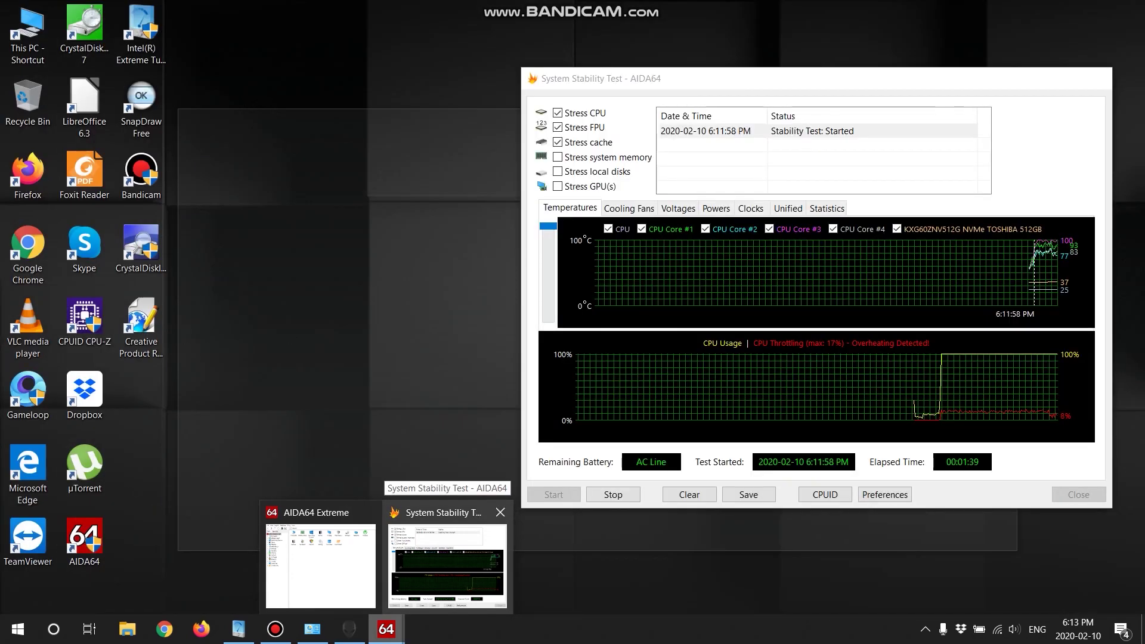
left_click(447, 563)
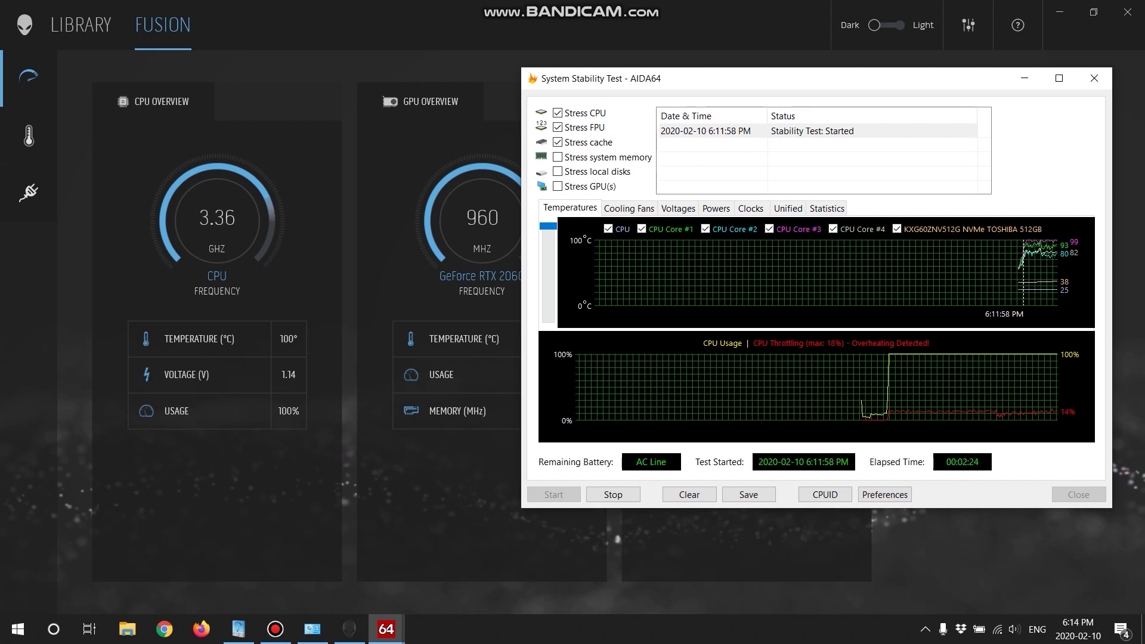
left_click_drag(775, 78, 844, 86)
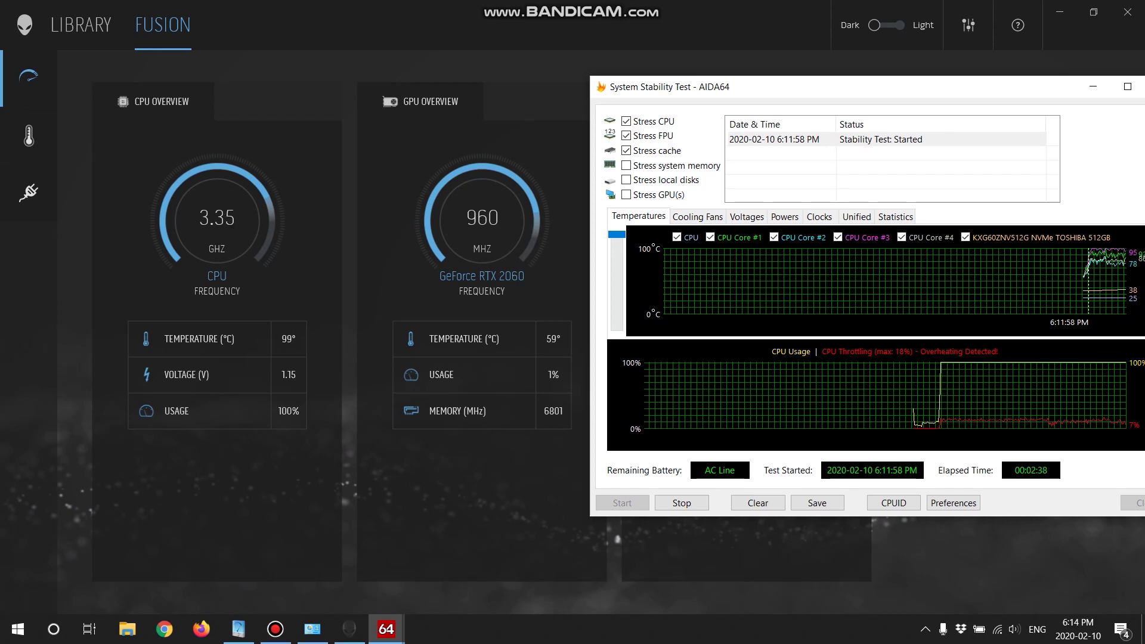
left_click_drag(776, 86, 675, 121)
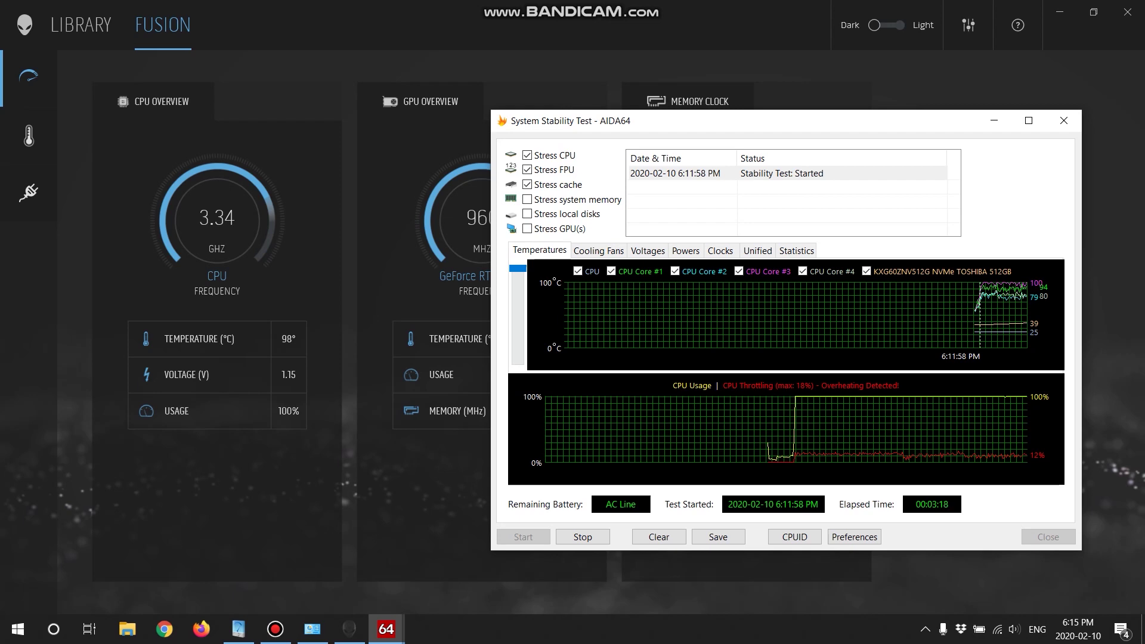
Check the CPU performance graph in Task Manager during the stress test, and minimize it
key("ctrl+shift+Escape")
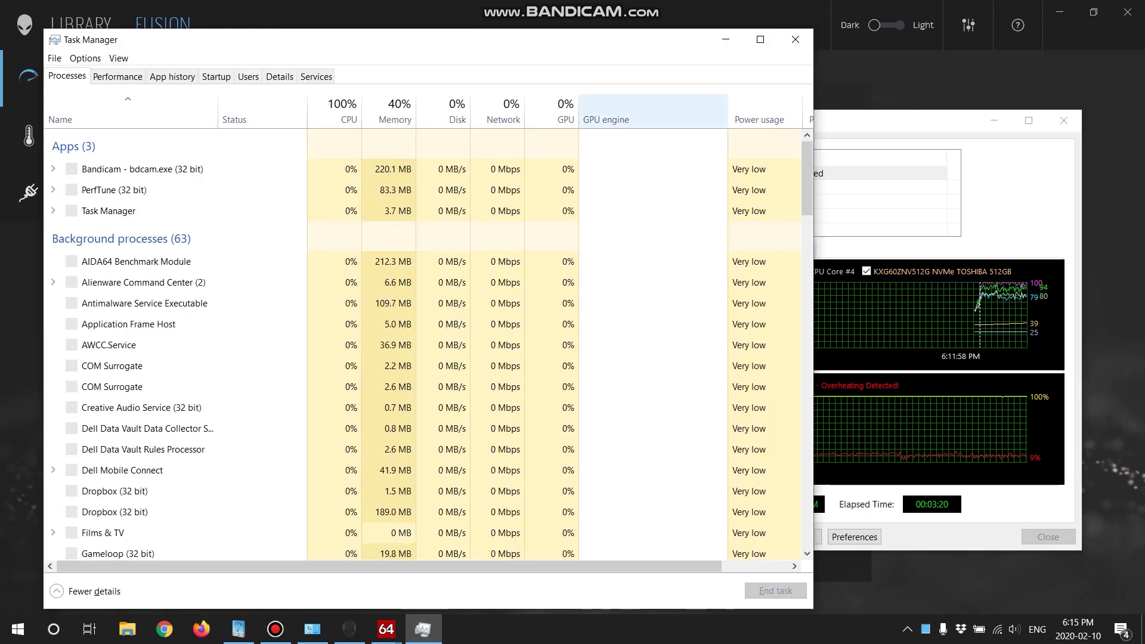
left_click(118, 76)
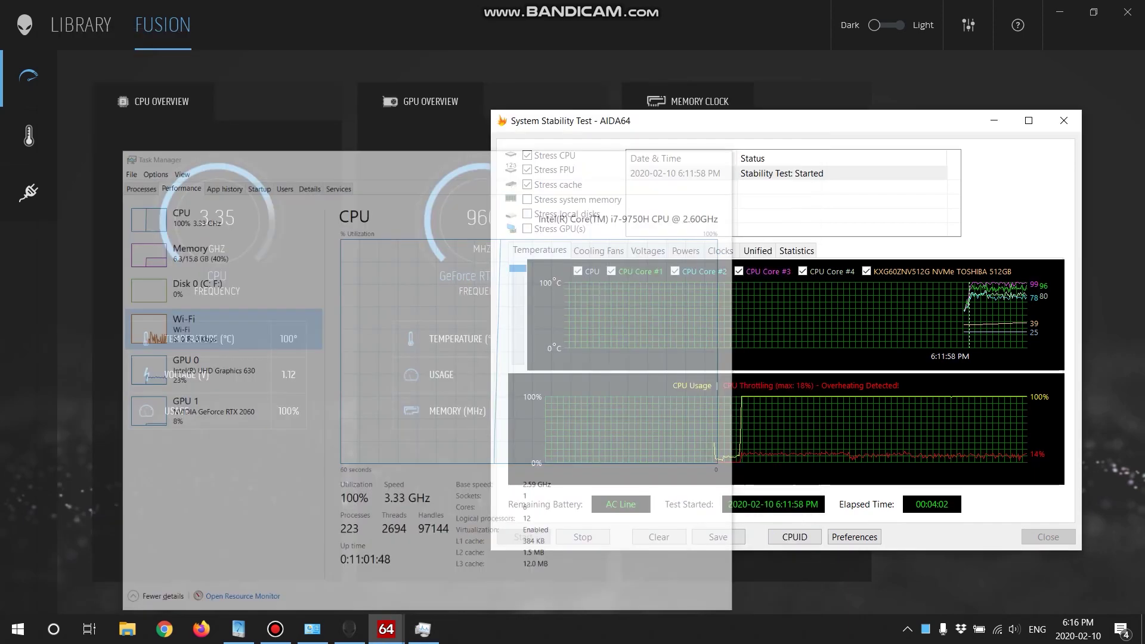
left_click(725, 39)
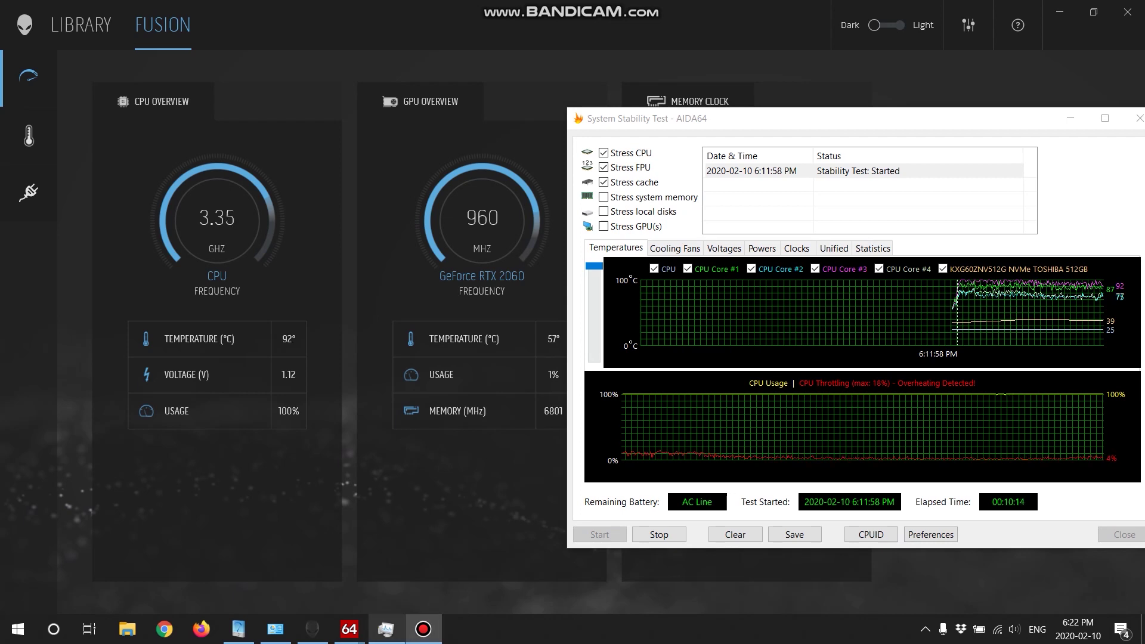
Switch to Intel Extreme Tuning Utility, set the Core Voltage Offset to -0.135 V, apply it and minimize the utility
mouse_move(237, 629)
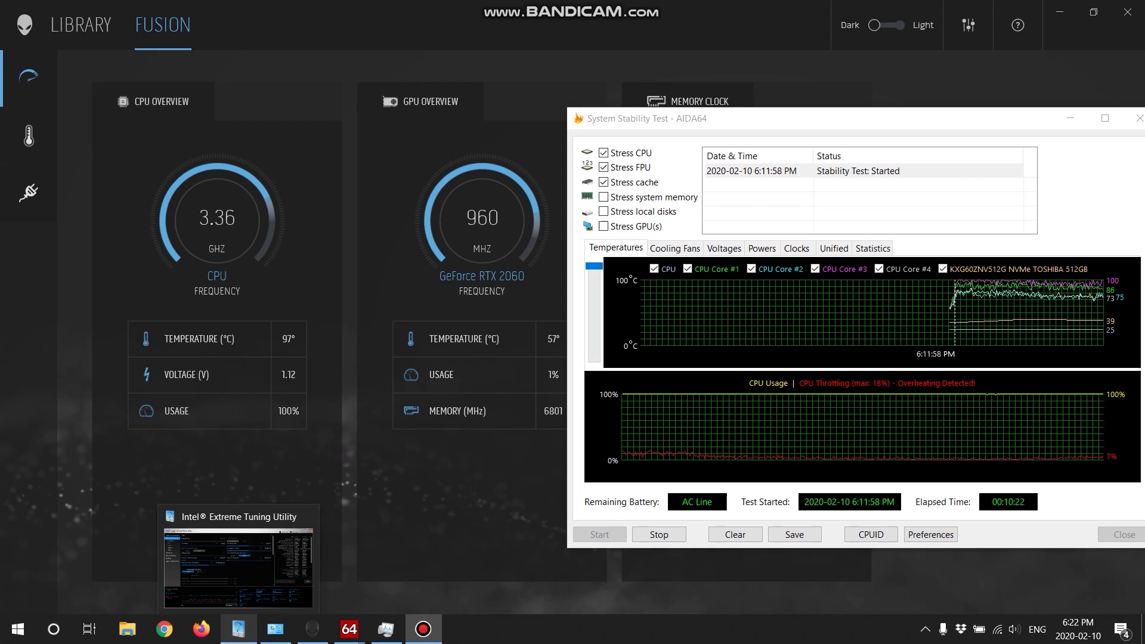
left_click(239, 567)
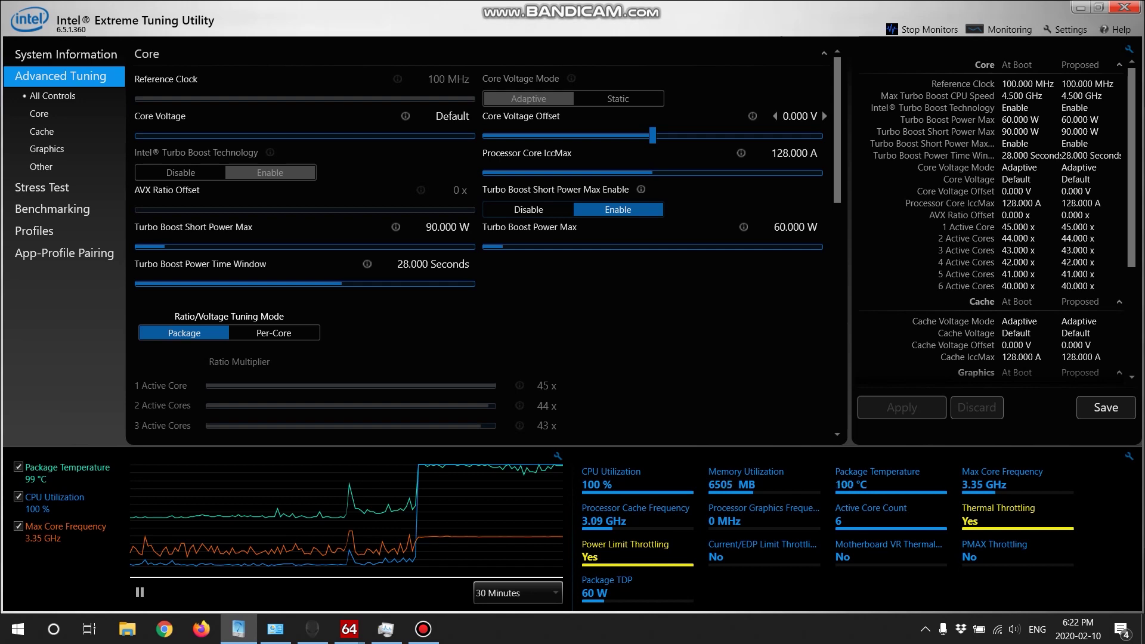
key("Left")
key("Left")
key("Left")
key("Left")
key("Left")
key("Left")
key("Left")
key("Left")
key("Left")
key("Left")
key("Left")
key("Left")
key("Left")
key("Left")
key("Left")
key("Left")
key("Left")
key("Left")
key("Left")
key("Left")
key("Left")
key("Left")
key("Left")
key("Left")
key("Left")
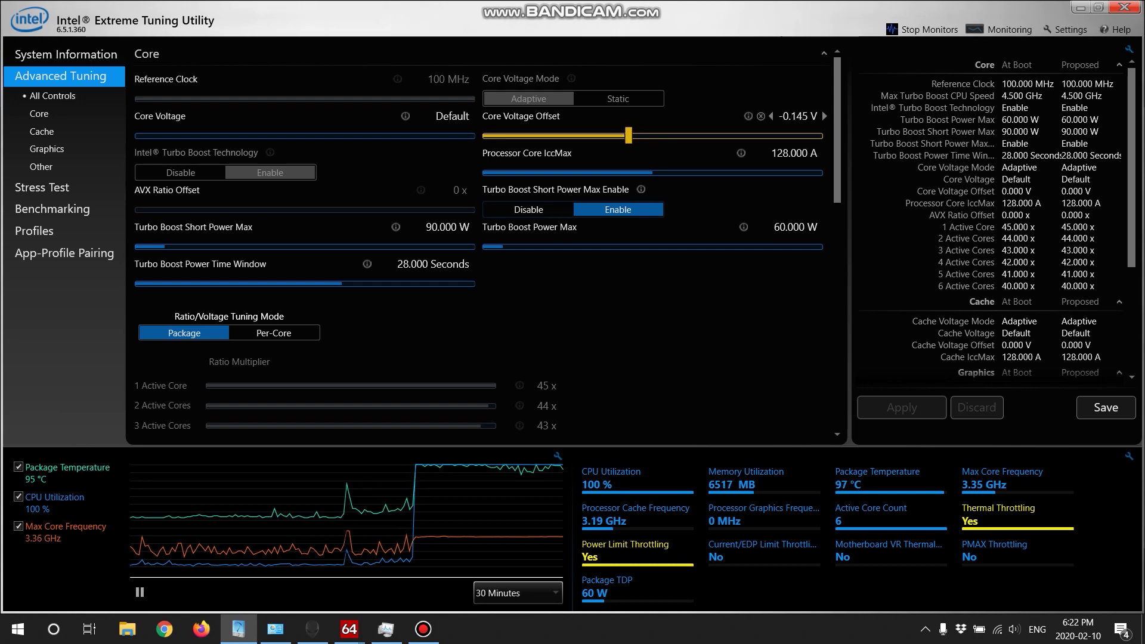
key("Right")
key("Right")
key("Right")
key("Left")
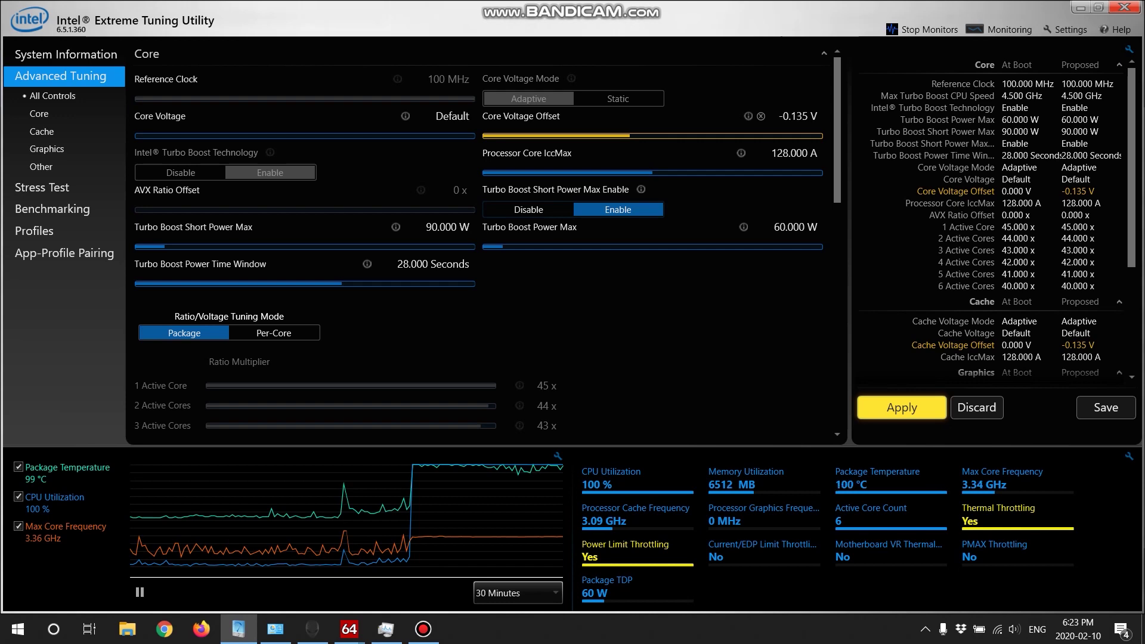
key("Return")
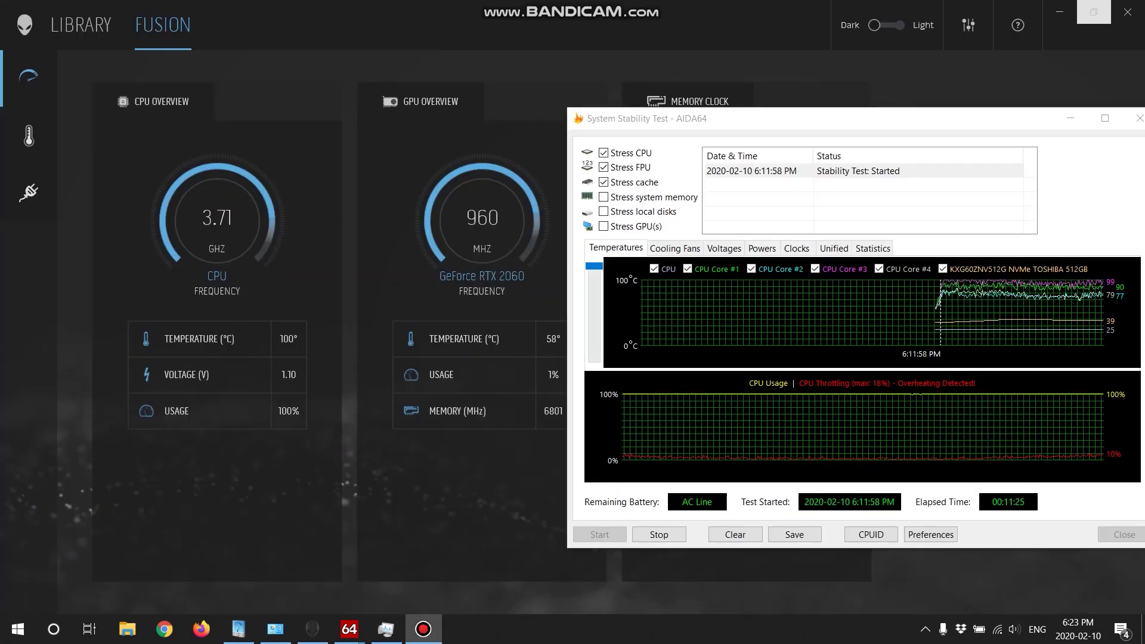
left_click(1080, 7)
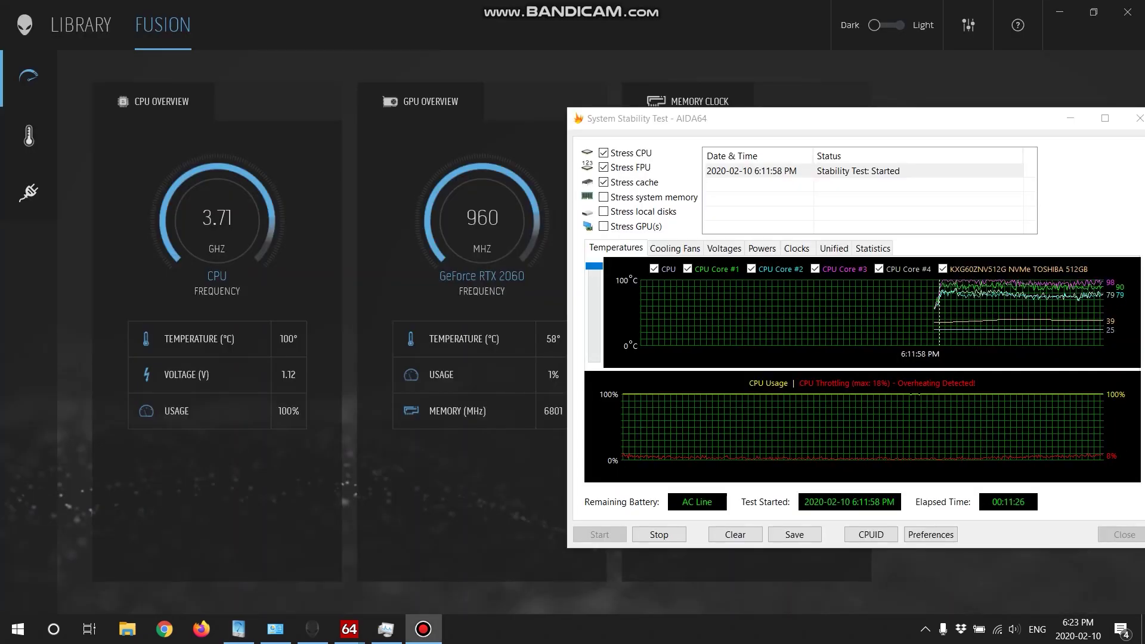